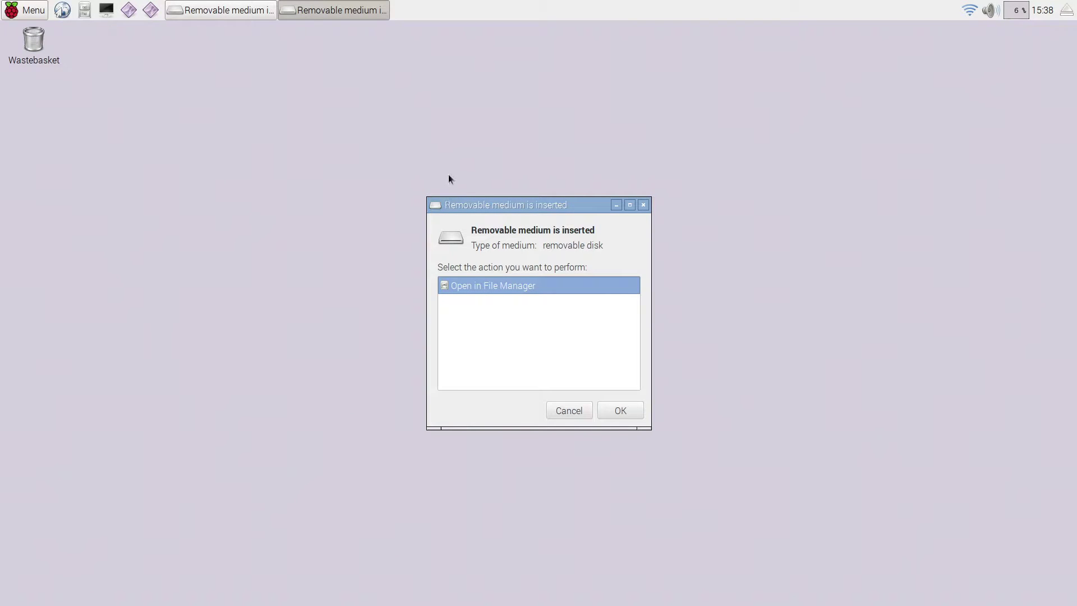
- Dismiss both removable-disk prompts and run 'sudo gparted' in a new terminal
{"action": "left_click", "coordinate": [643, 205]}
{"action": "left_click", "coordinate": [644, 206]}
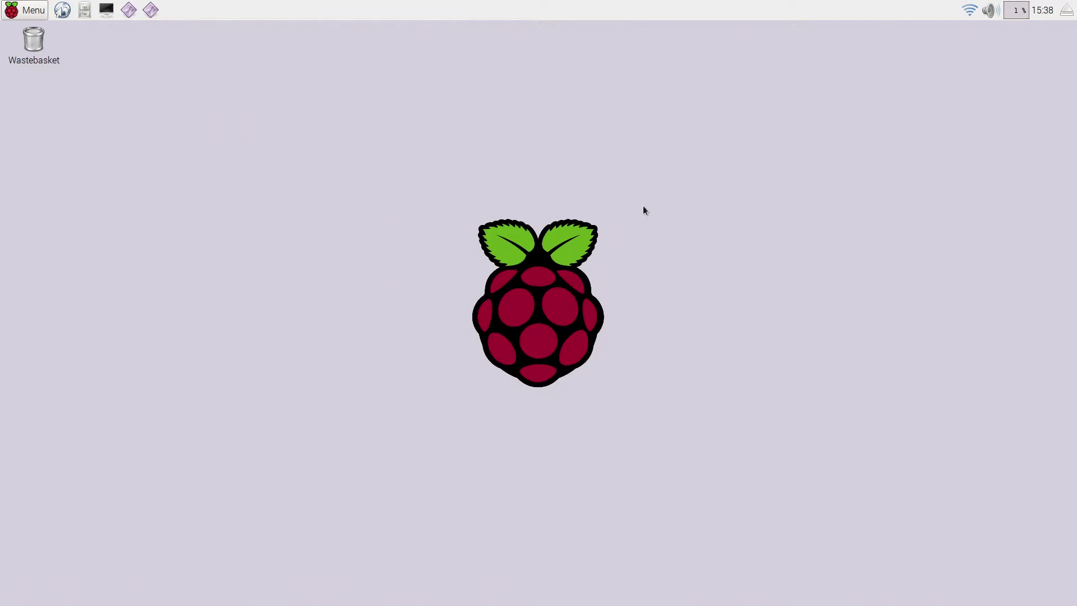
{"action": "left_click", "coordinate": [106, 9]}
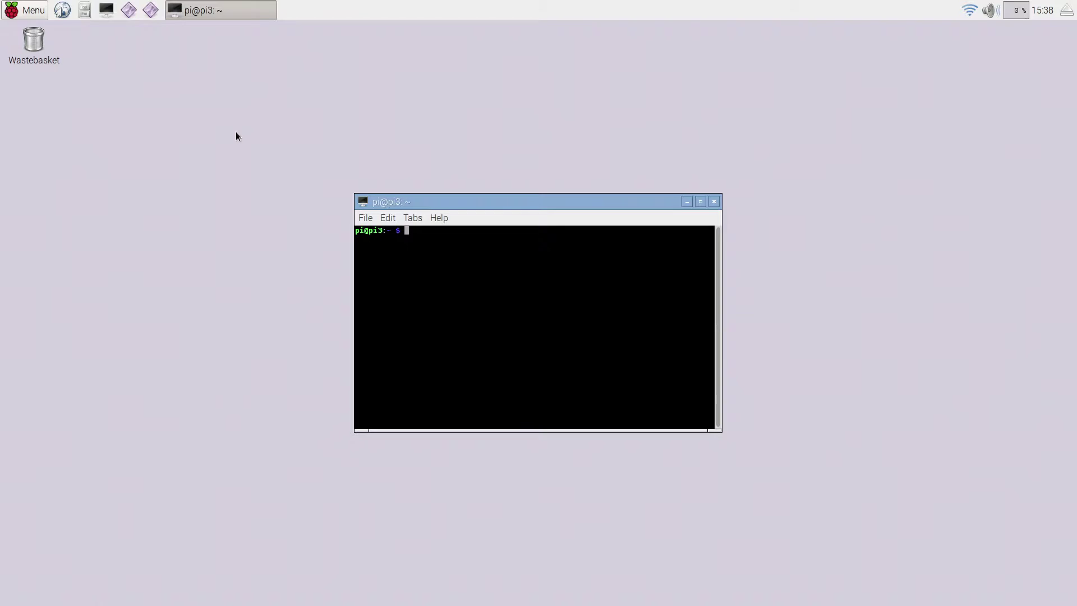
{"action": "type", "text": "sudo gparted"}
{"action": "key", "text": "Return"}
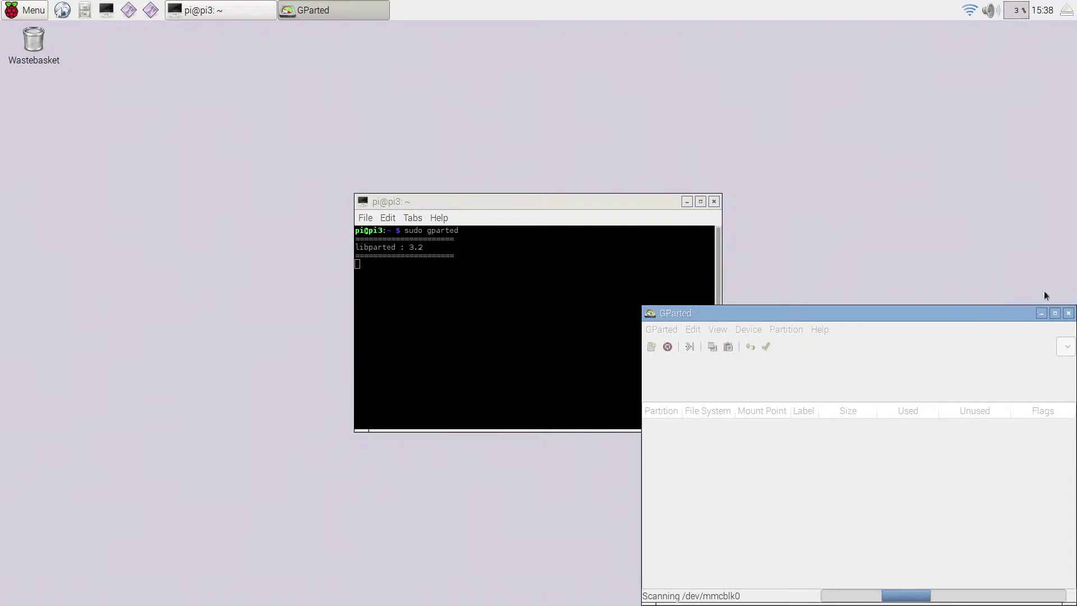
- Maximize GParted and switch the device view to the 7.21 GiB /dev/sda card
{"action": "left_click", "coordinate": [1055, 313]}
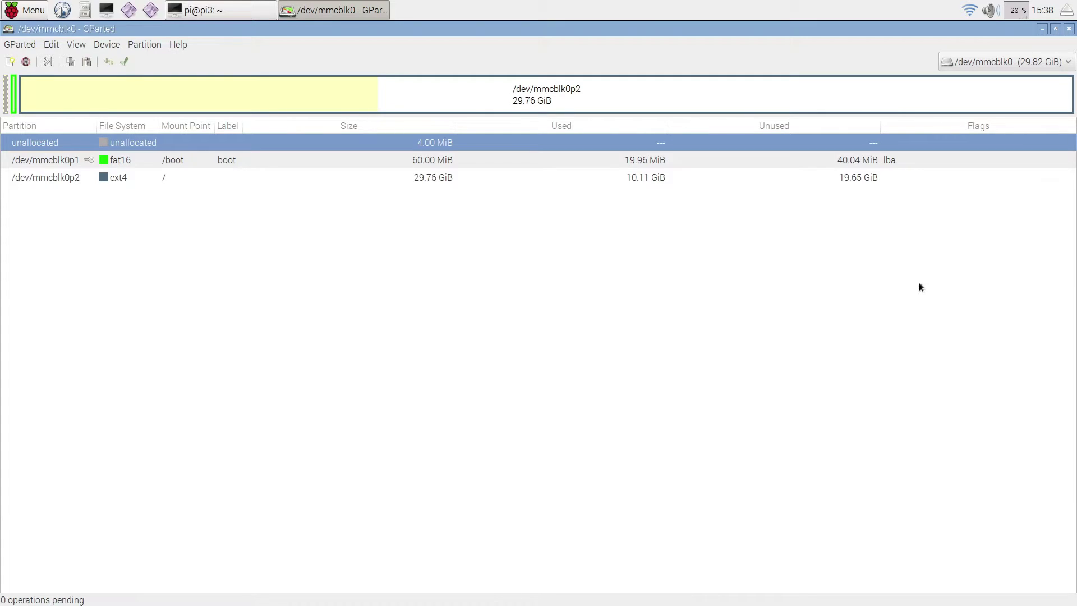
{"action": "left_click", "coordinate": [1068, 63]}
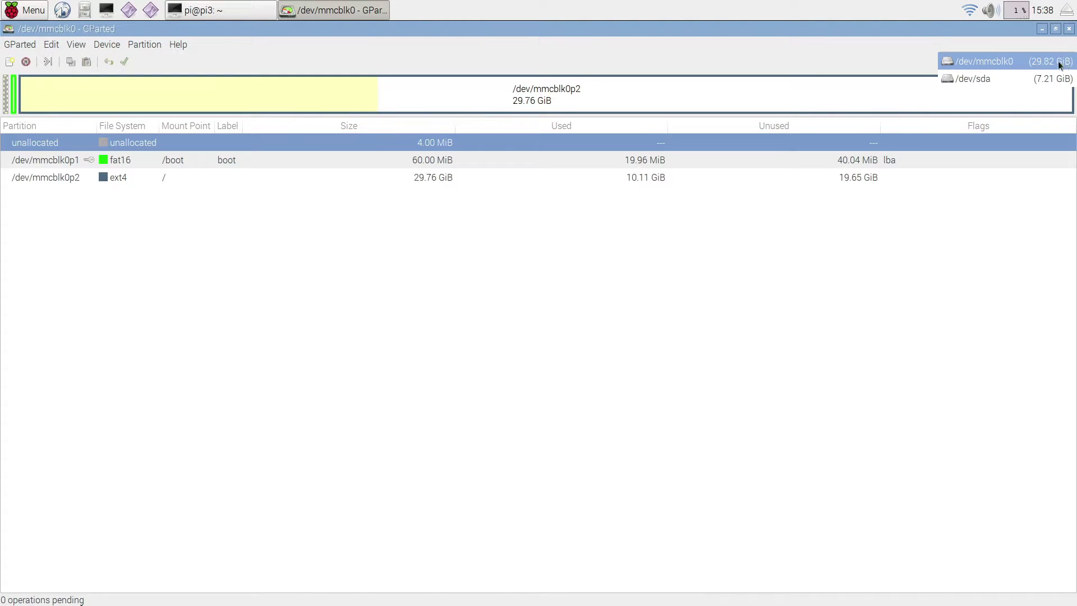
{"action": "left_click", "coordinate": [994, 79]}
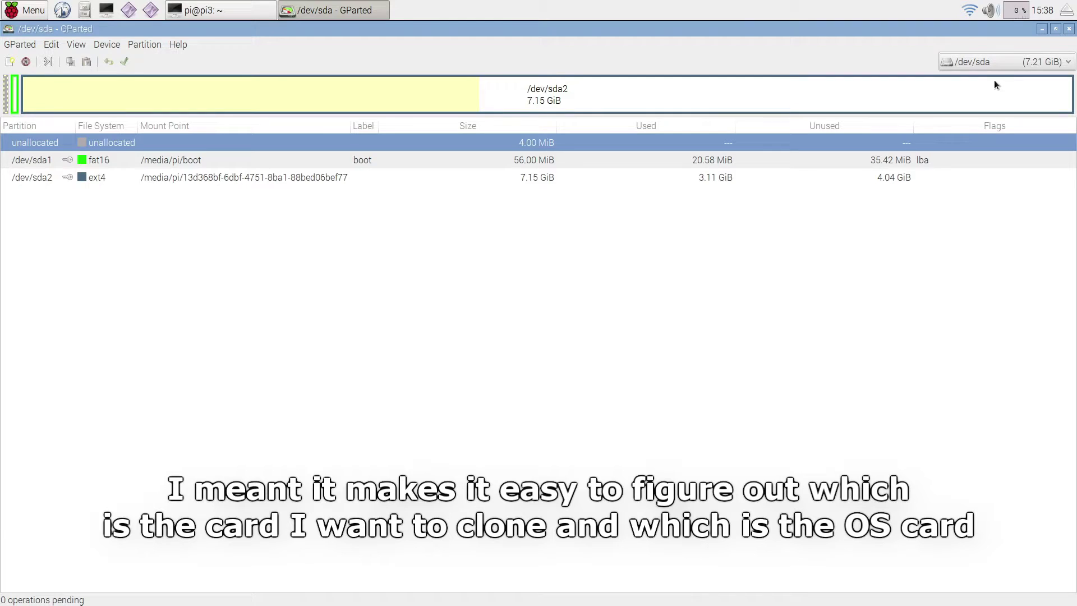
{"action": "left_click", "coordinate": [186, 161]}
- Unmount the /dev/sda1 boot partition and the /dev/sda2 ext4 partition
{"action": "right_click", "coordinate": [185, 163]}
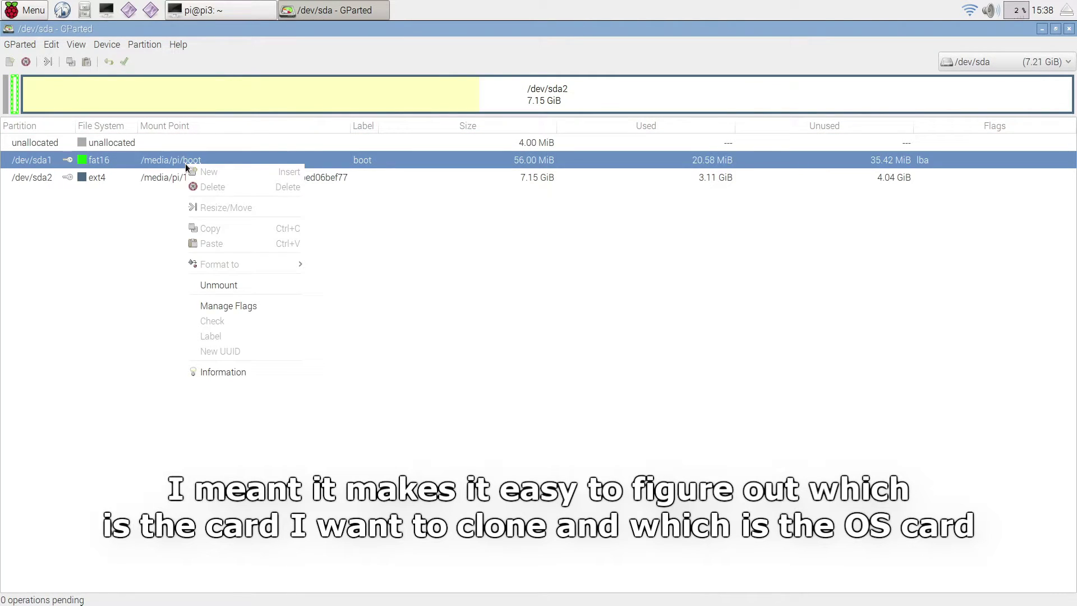
{"action": "left_click", "coordinate": [214, 287]}
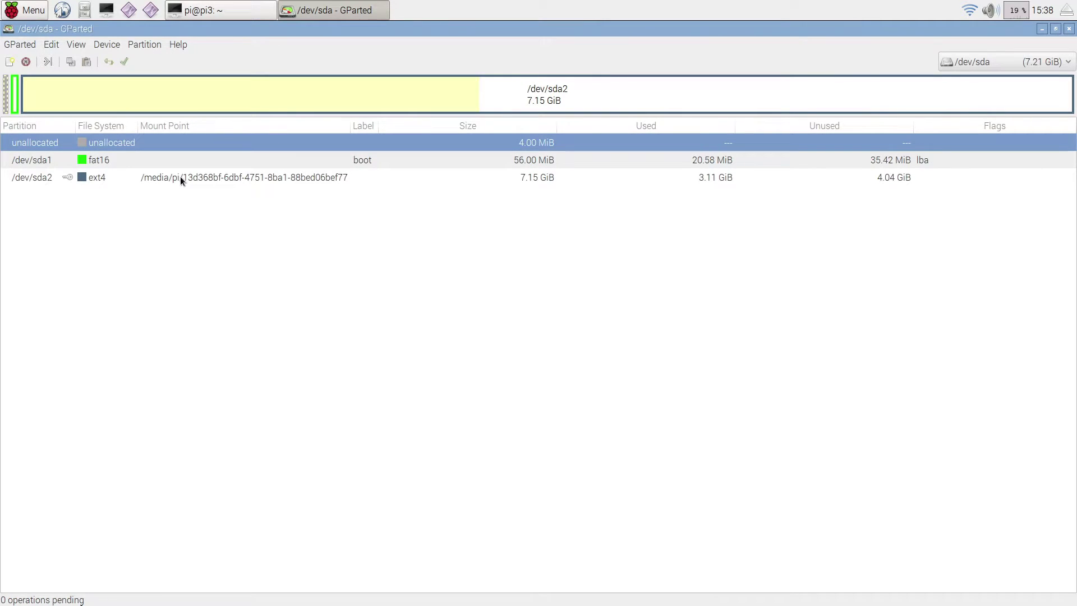
{"action": "right_click", "coordinate": [180, 178]}
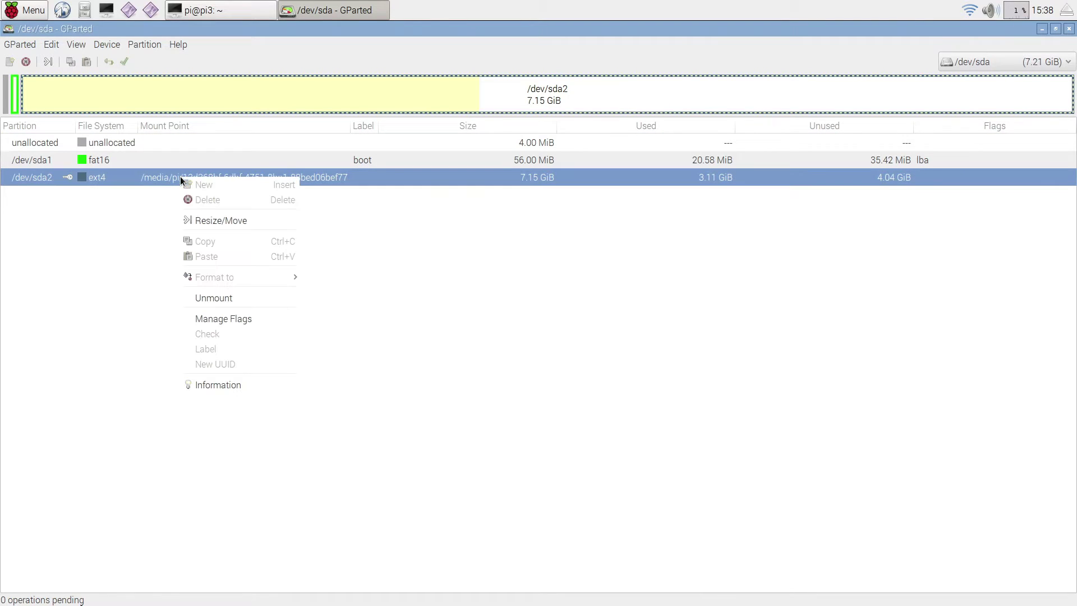
{"action": "left_click", "coordinate": [206, 298]}
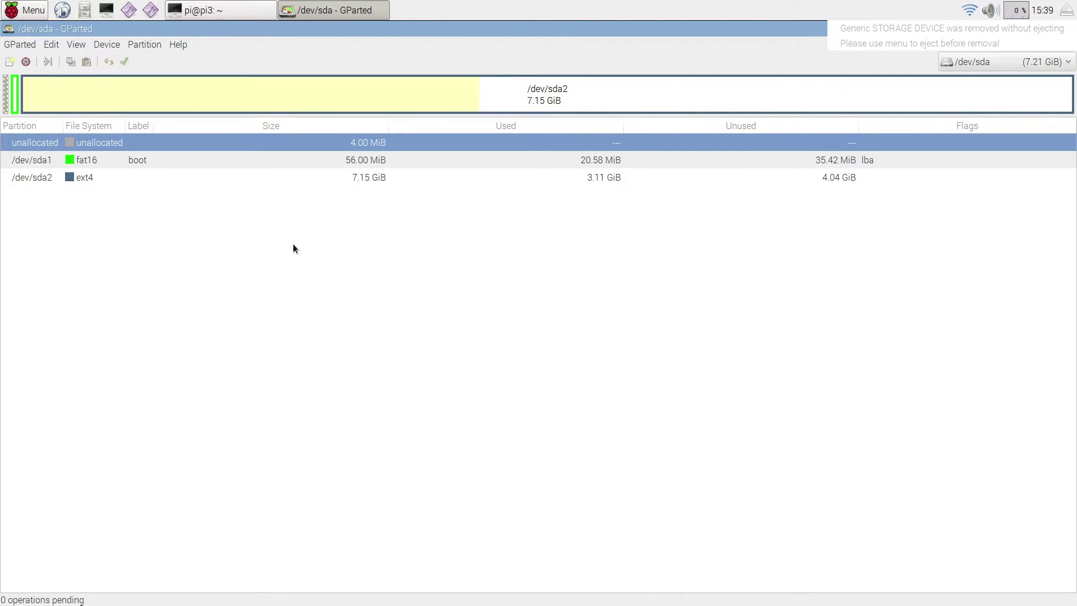
- Resize /dev/sda2 to a new size of 3585 MiB, leaving 3739 MiB free following
{"action": "right_click", "coordinate": [411, 102]}
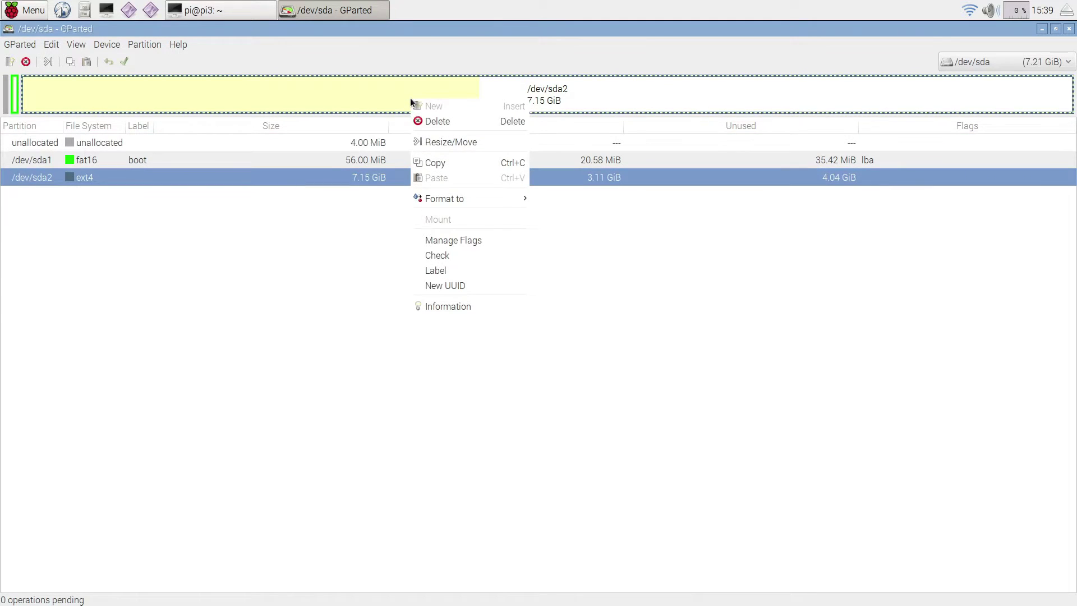
{"action": "left_click", "coordinate": [432, 142]}
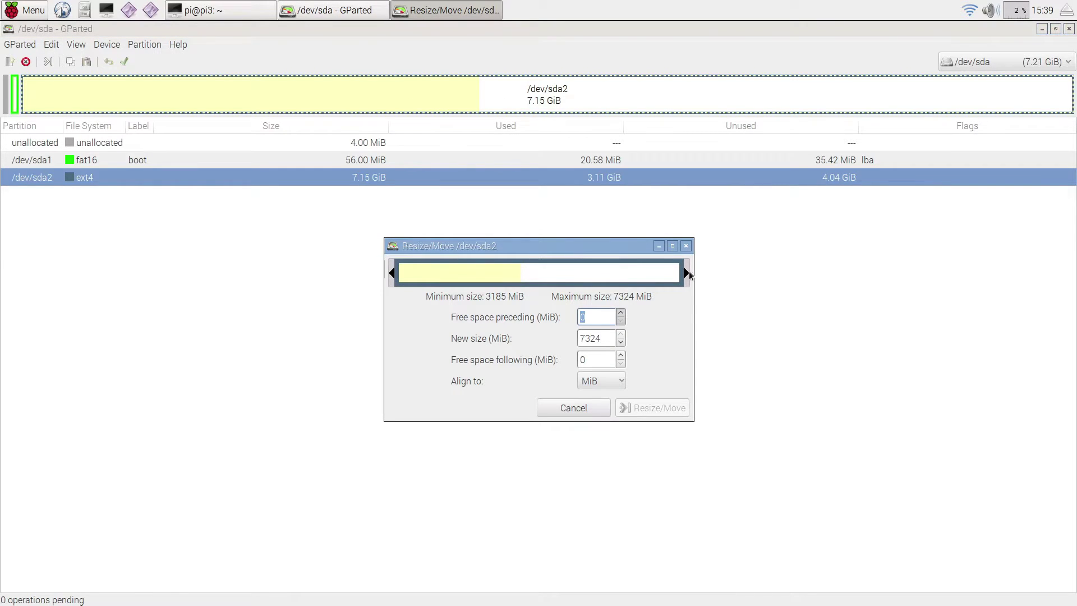
{"action": "left_click_drag", "start_coordinate": [686, 273], "coordinate": [515, 266]}
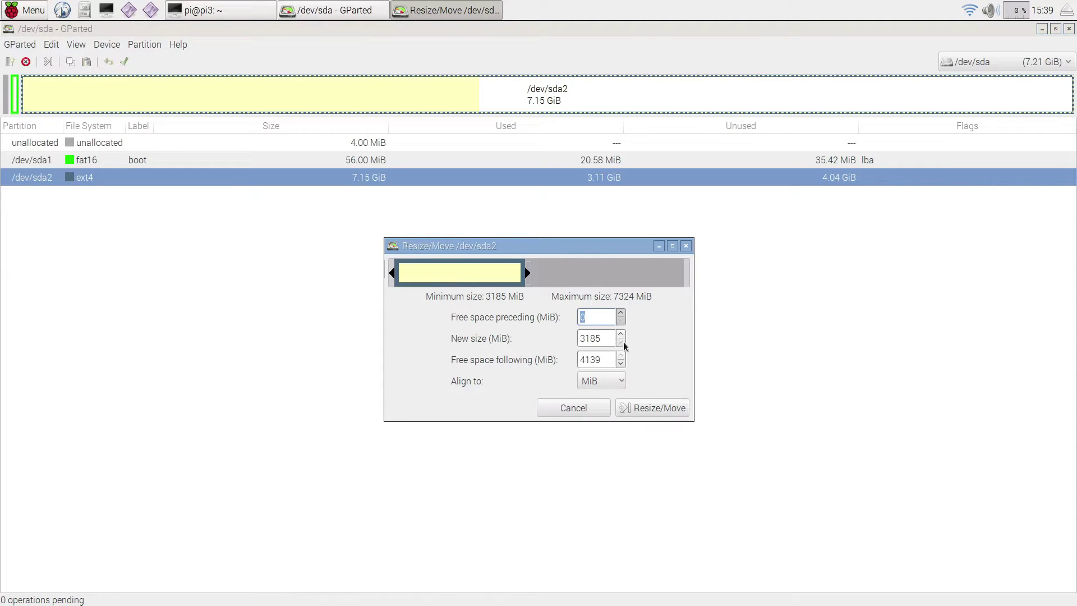
{"action": "left_click", "coordinate": [586, 339]}
{"action": "left_click_drag", "start_coordinate": [585, 338], "coordinate": [590, 338]}
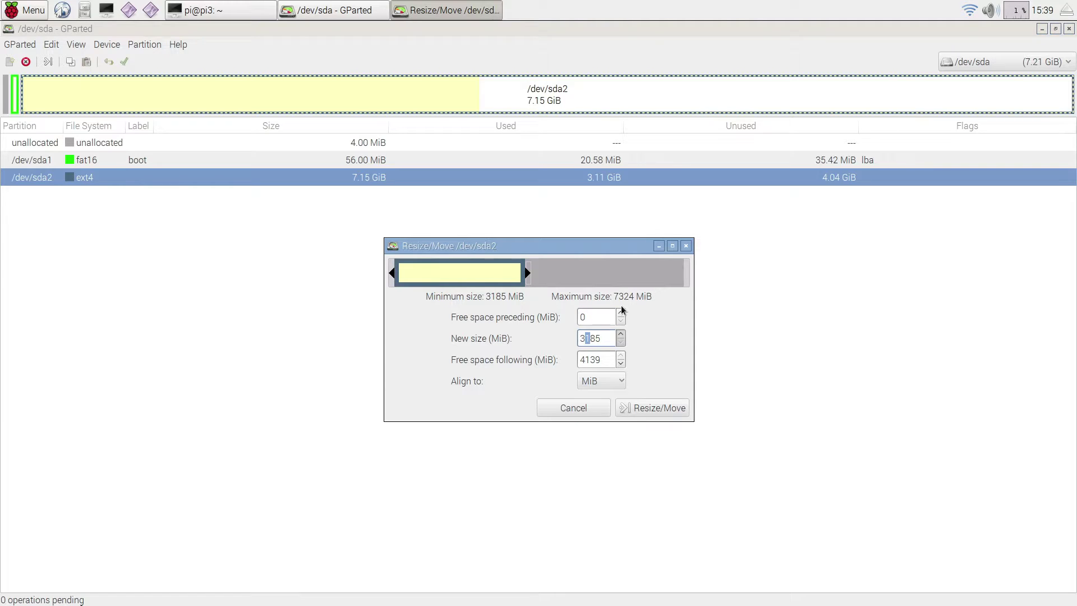
{"action": "type", "text": "5"}
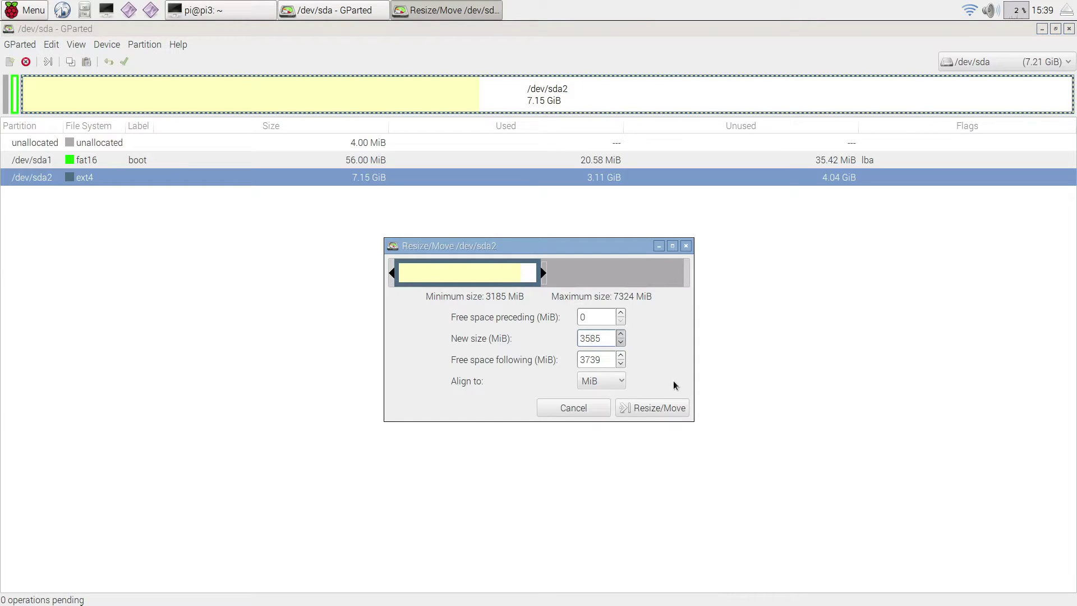
- Queue the shrink of /dev/sda2 to 3.50 GiB and apply all pending operations
{"action": "left_click", "coordinate": [655, 408]}
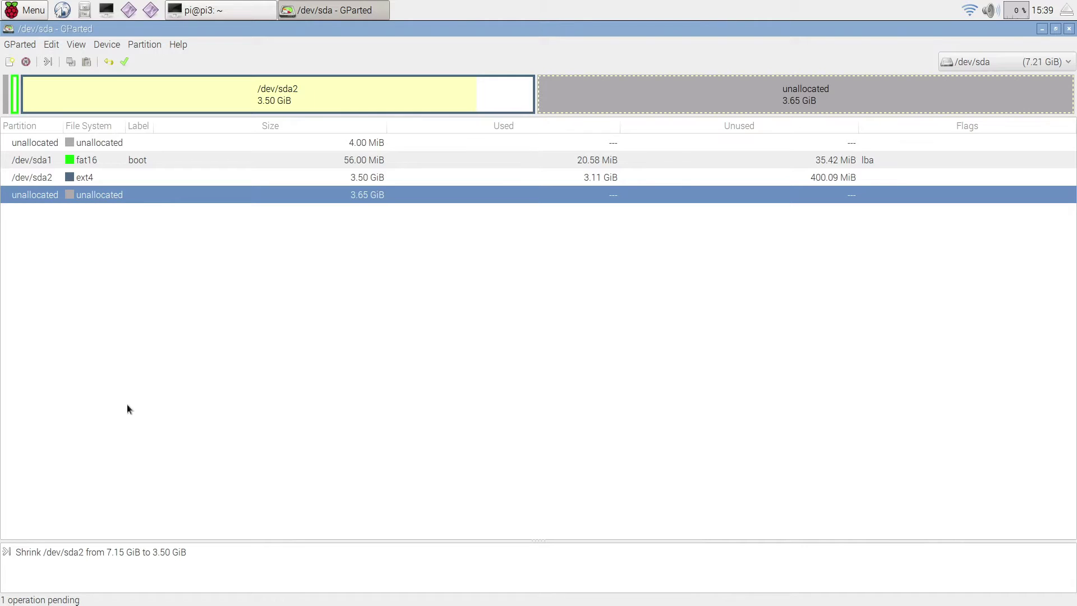
{"action": "left_click", "coordinate": [124, 62]}
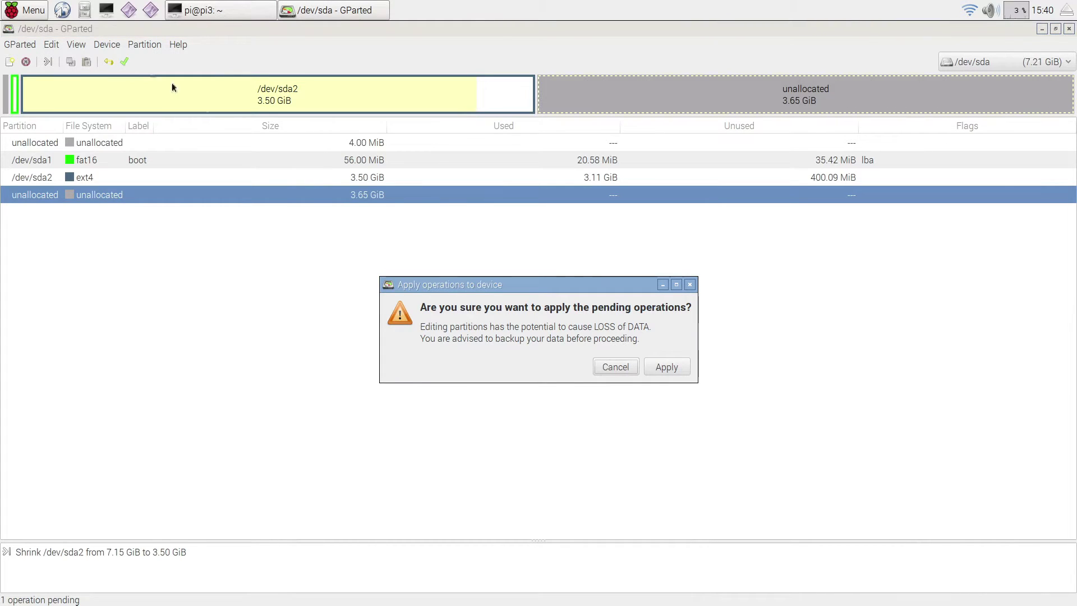
- Confirm the apply and follow the resize2fs details until the shrink completes
{"action": "left_click", "coordinate": [665, 374]}
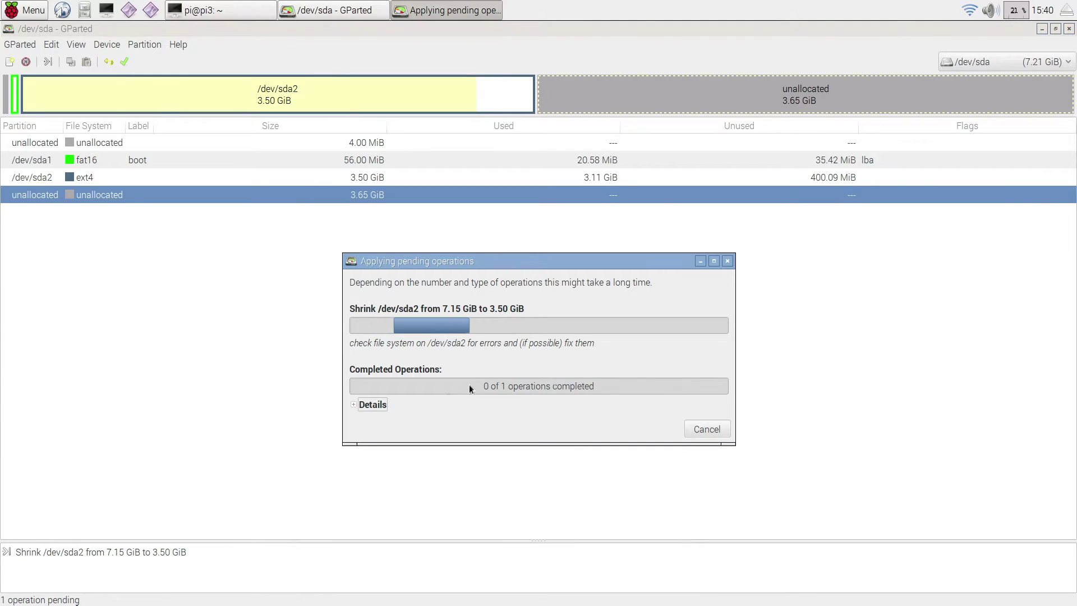
{"action": "left_click", "coordinate": [352, 404]}
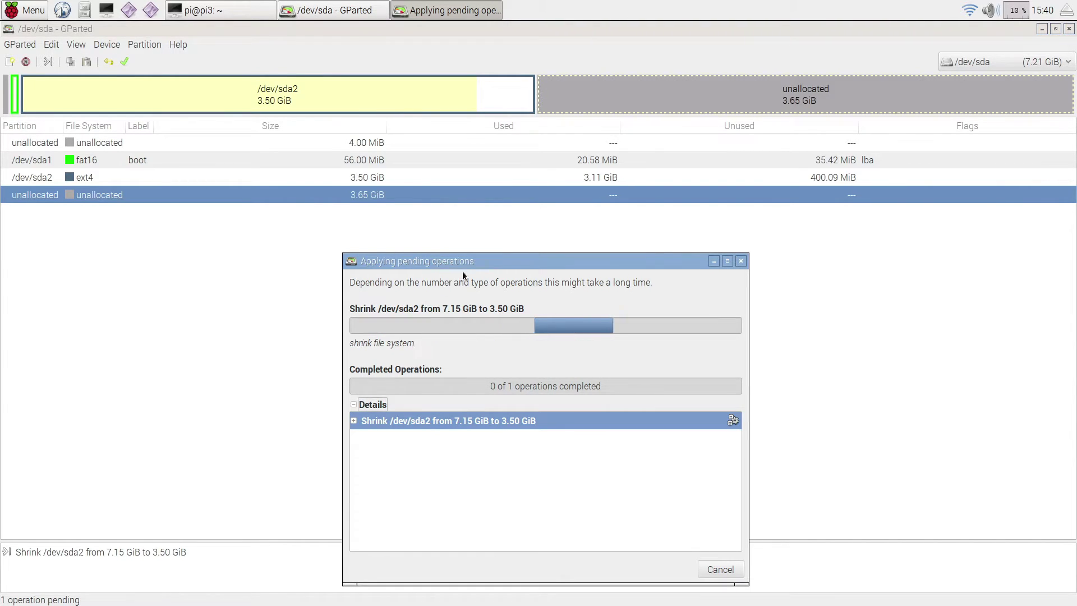
{"action": "left_click_drag", "start_coordinate": [474, 260], "coordinate": [476, 42]}
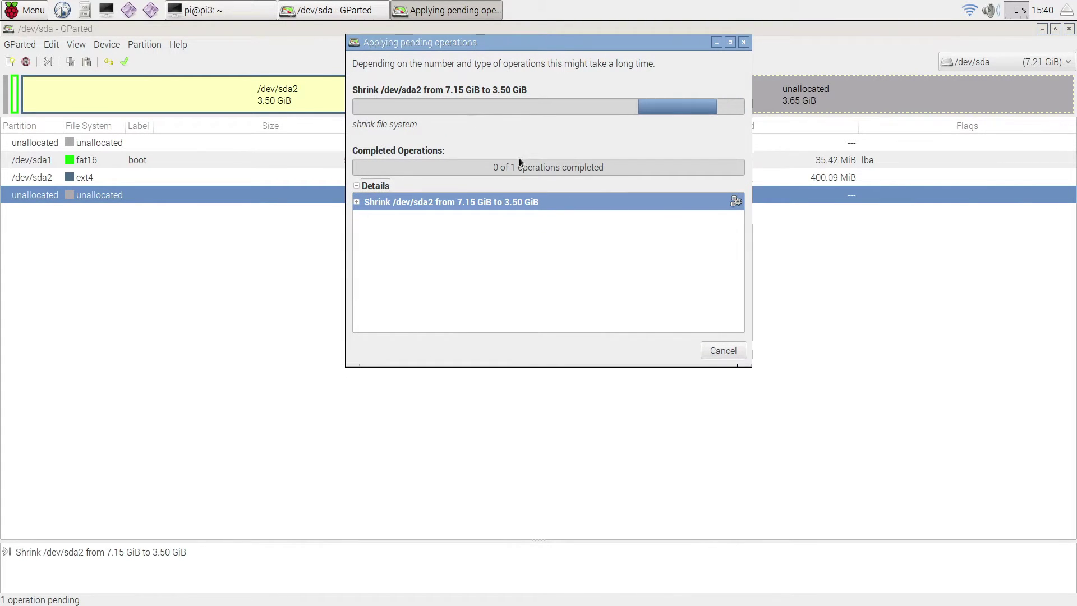
{"action": "left_click", "coordinate": [357, 203]}
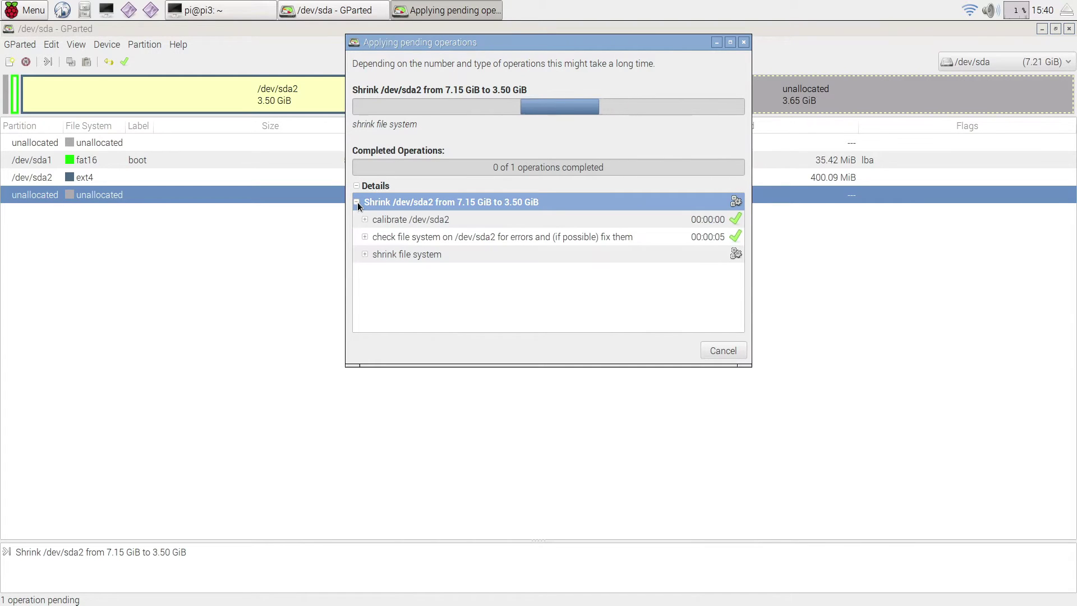
{"action": "left_click", "coordinate": [365, 255]}
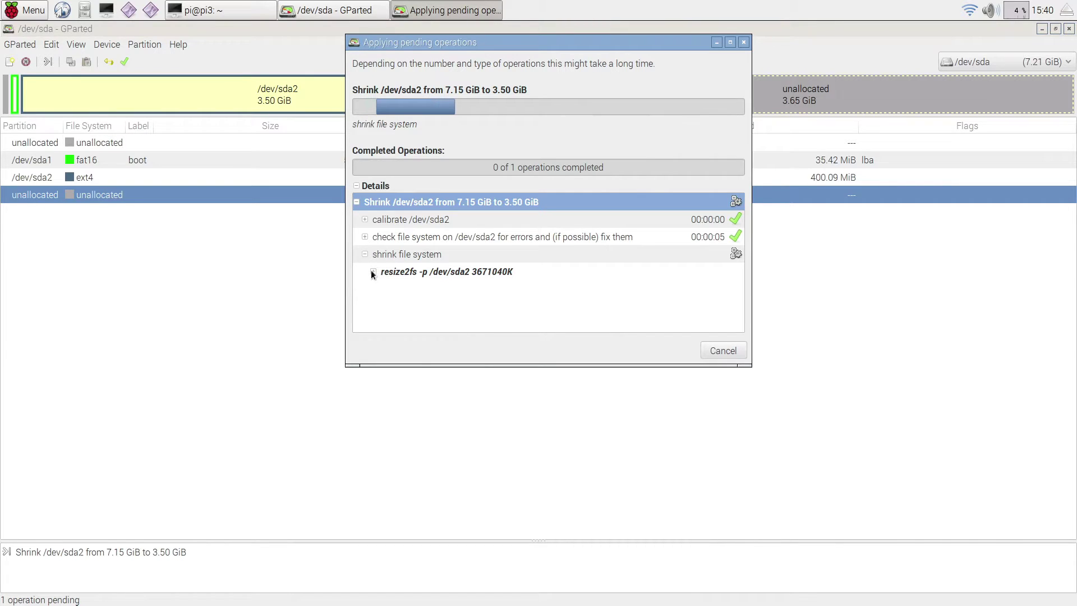
{"action": "left_click", "coordinate": [374, 271]}
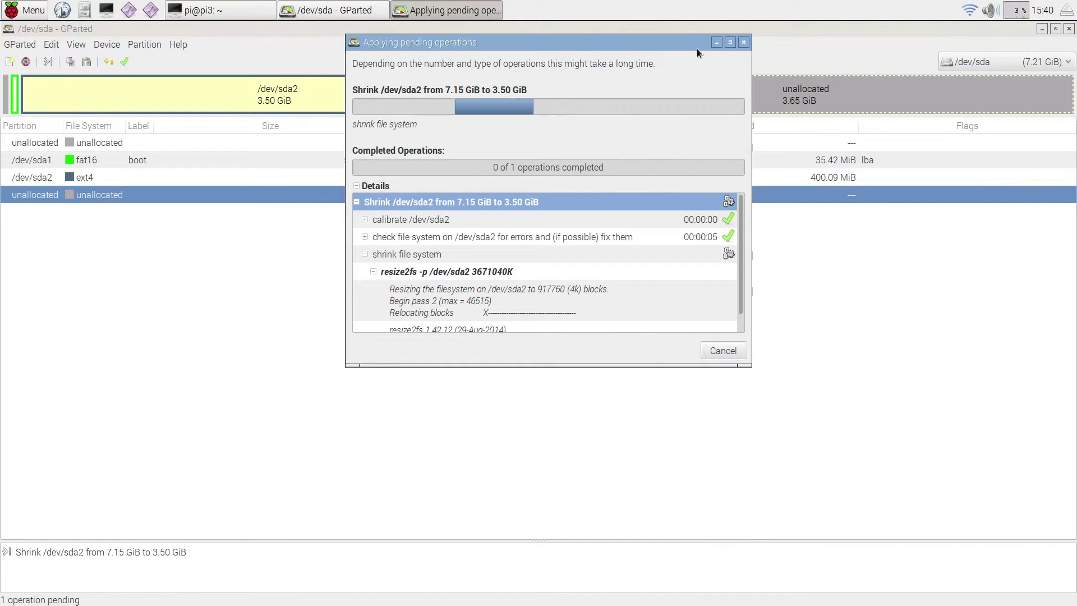
{"action": "left_click", "coordinate": [735, 42]}
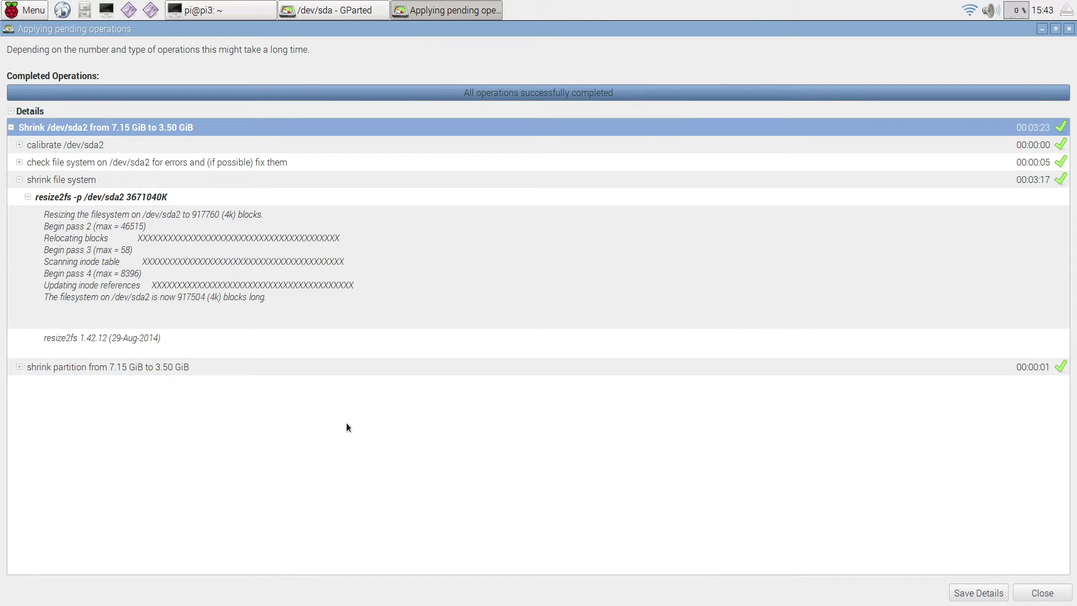
- Close the completed-operations report and quit GParted, with /dev/sda2 now 3.50 GiB
{"action": "left_click", "coordinate": [1035, 593]}
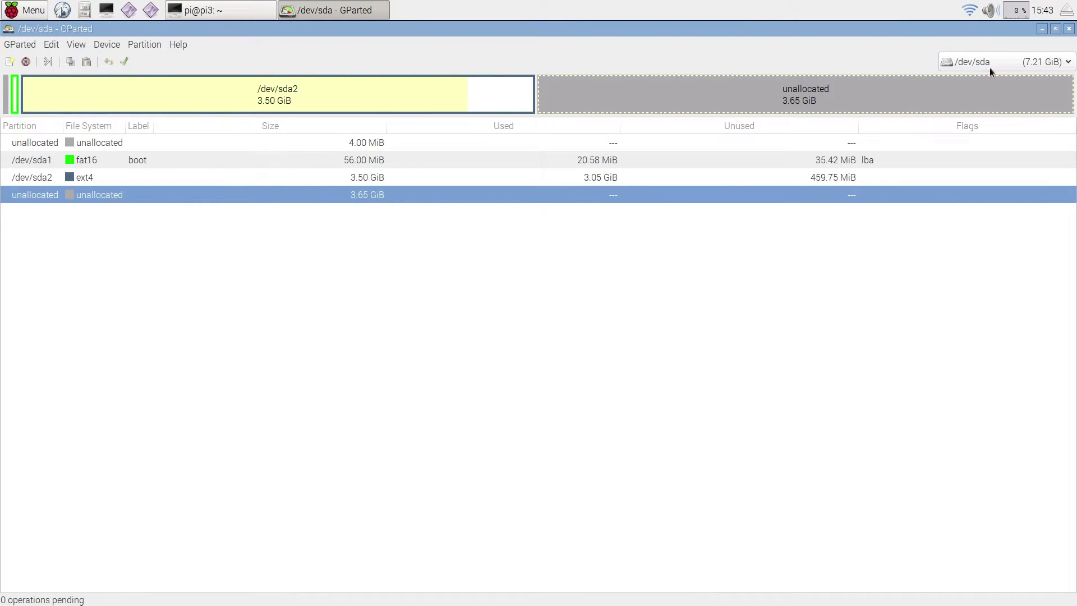
{"action": "left_click", "coordinate": [1069, 29]}
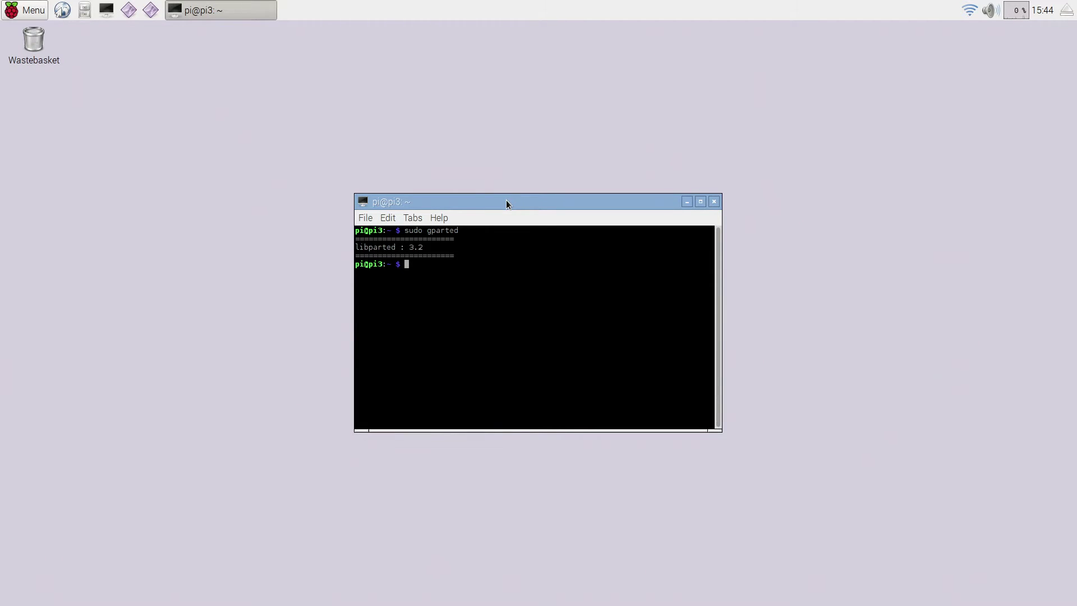
- Enter 'sudo dd if=/dev/sda of=/home/pi/backup.img bs=1M count=' in the terminal
{"action": "type", "text": "dd if=/dev/sda of=/home/pi/backup"}
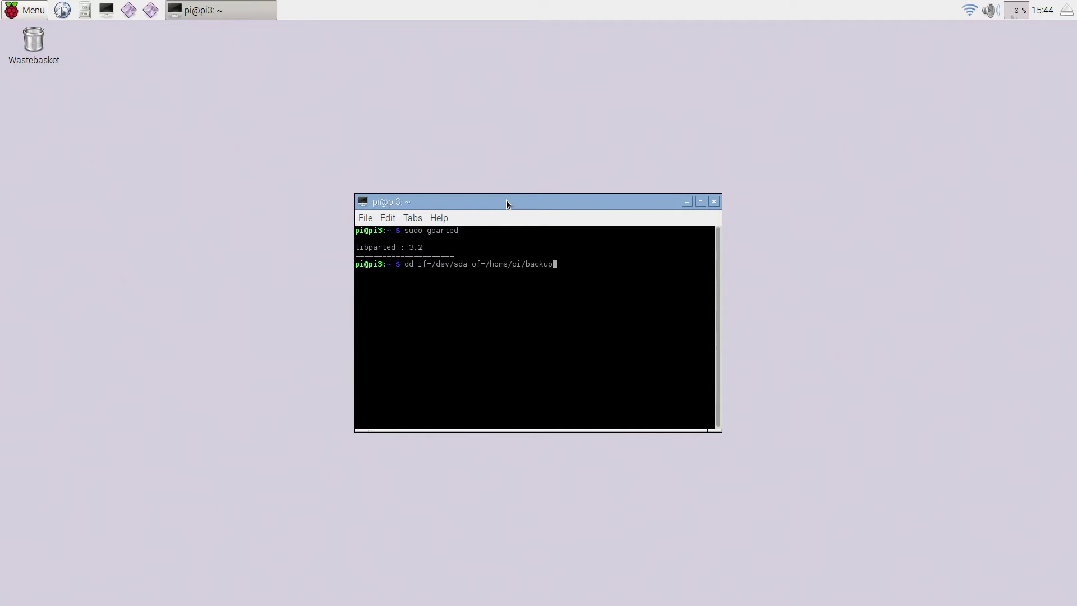
{"action": "type", "text": ".img"}
{"action": "key", "text": "Left"}
{"action": "key", "text": "Left"}
{"action": "key", "text": "Left"}
{"action": "key", "text": "Left"}
{"action": "key", "text": "Left"}
{"action": "key", "text": "Left"}
{"action": "key", "text": "Left"}
{"action": "key", "text": "Left"}
{"action": "key", "text": "Left"}
{"action": "key", "text": "Left"}
{"action": "key", "text": "Left"}
{"action": "key", "text": "Left"}
{"action": "key", "text": "Left"}
{"action": "key", "text": "Left"}
{"action": "key", "text": "Left"}
{"action": "key", "text": "Left"}
{"action": "key", "text": "Left"}
{"action": "key", "text": "Left"}
{"action": "key", "text": "Left"}
{"action": "key", "text": "Left"}
{"action": "type", "text": "sudo"}
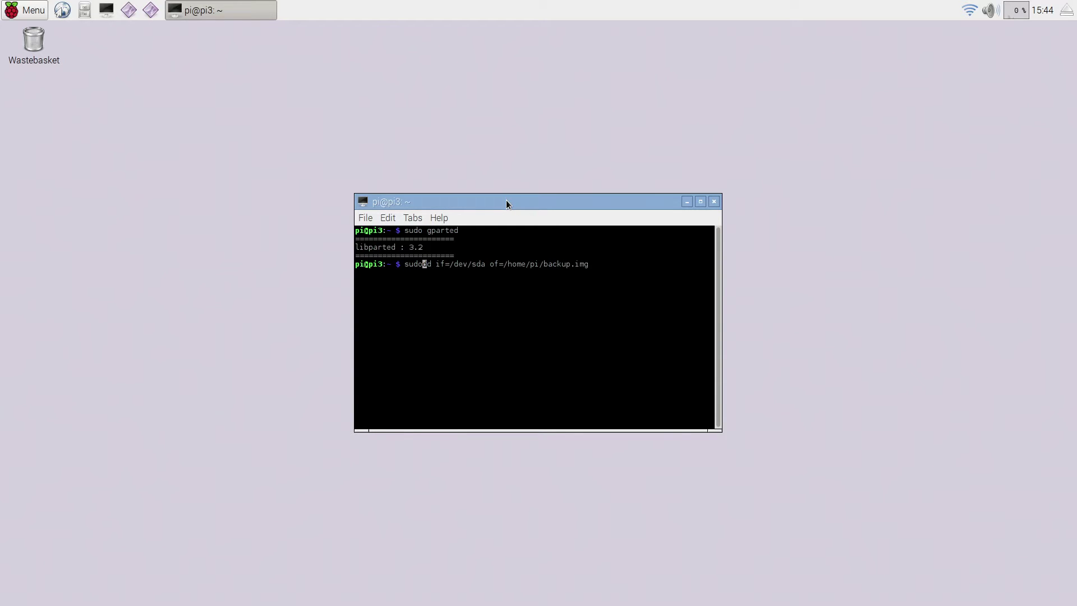
{"action": "key", "text": "End"}
{"action": "key", "text": "Home"}
{"action": "key", "text": "Right"}
{"action": "key", "text": "Right"}
{"action": "key", "text": "Right"}
{"action": "key", "text": "Right"}
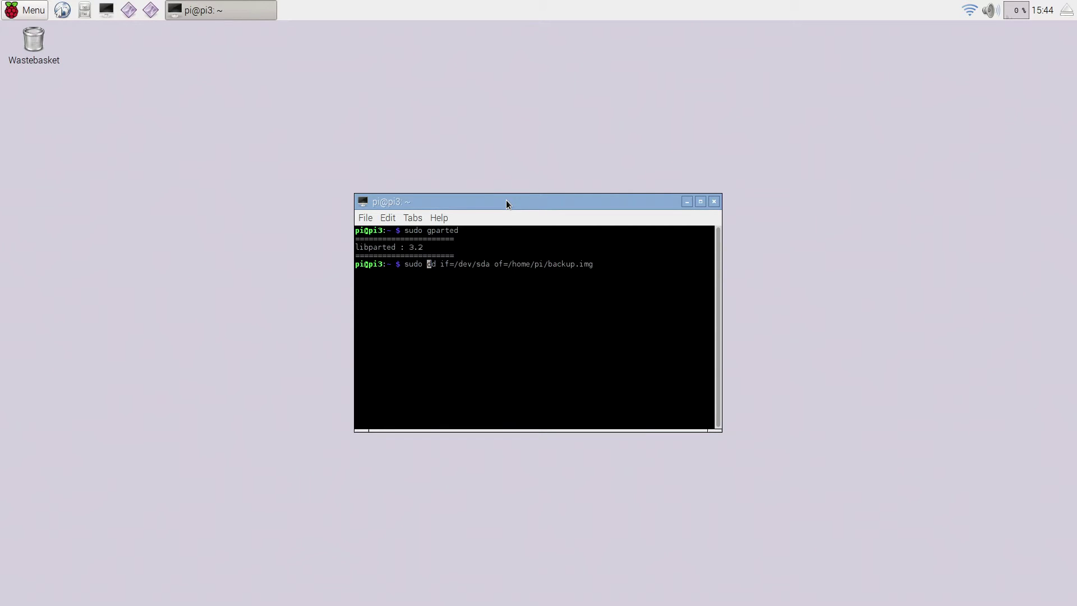
{"action": "key", "text": "End"}
{"action": "type", "text": "bs=1M count="}
- Relaunch 'sudo gparted' from a second terminal and view the /dev/sda card
{"action": "left_click", "coordinate": [110, 15]}
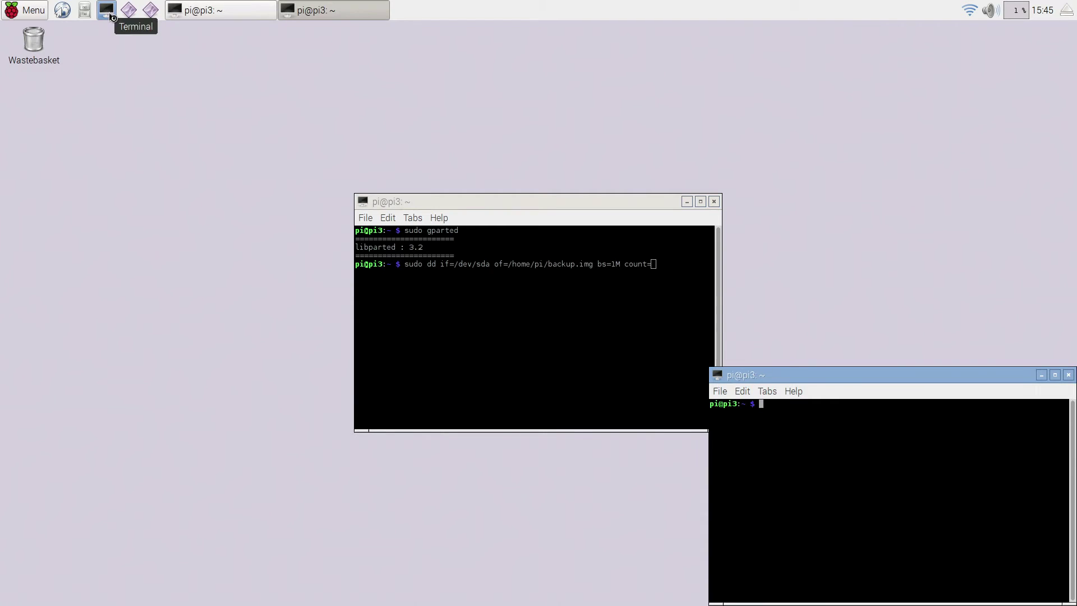
{"action": "type", "text": "su"}
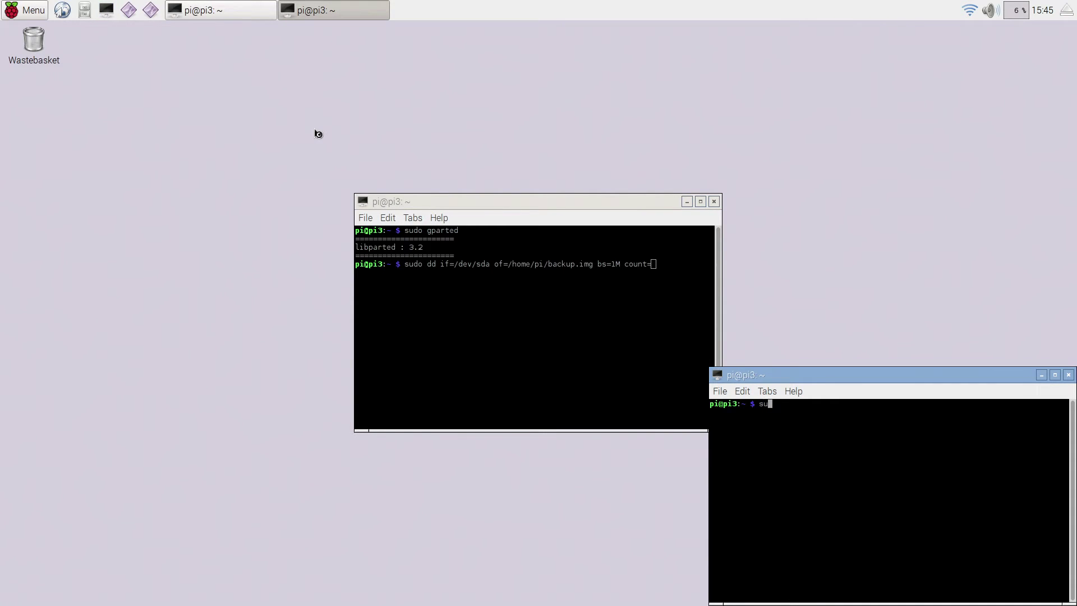
{"action": "type", "text": "do gparted"}
{"action": "key", "text": "Return"}
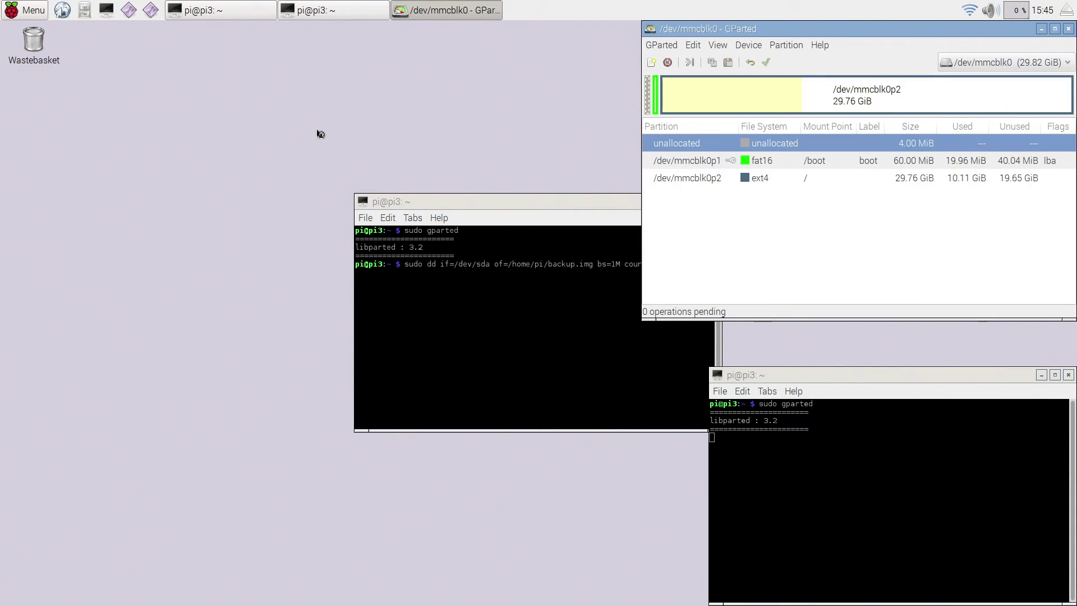
{"action": "left_click", "coordinate": [1003, 61]}
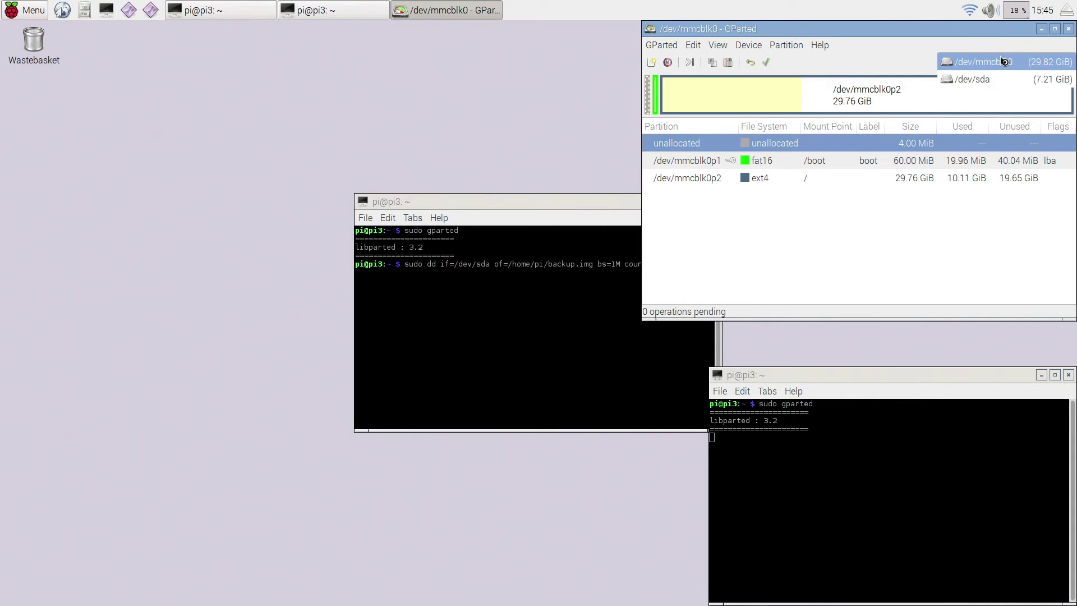
{"action": "left_click", "coordinate": [965, 87]}
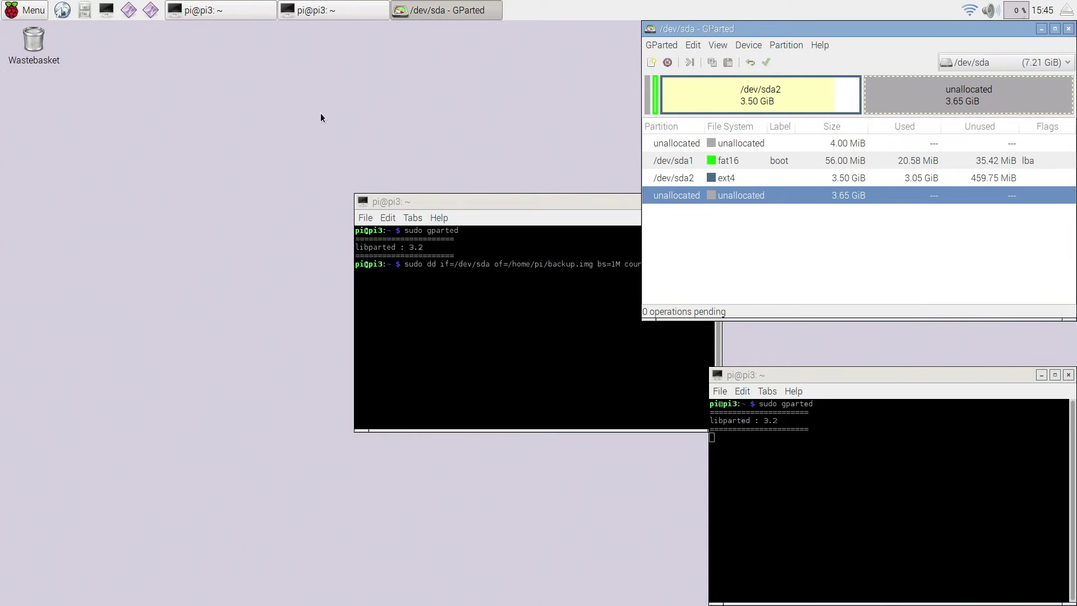
- Launch the Calculator from Menu > Accessories
{"action": "left_click", "coordinate": [33, 13]}
{"action": "mouse_move", "coordinate": [32, 52]}
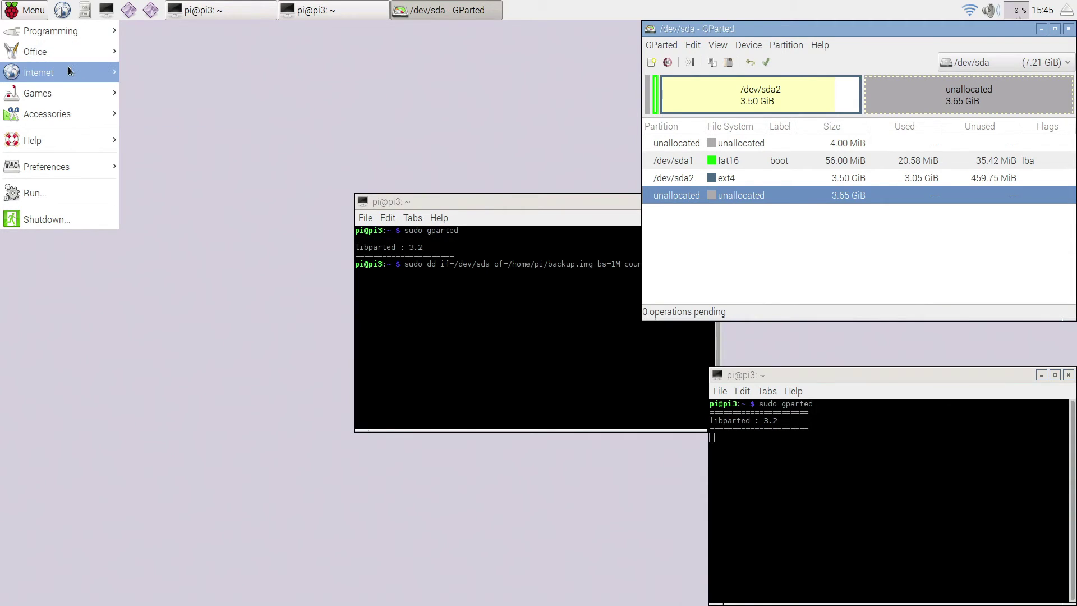
{"action": "mouse_move", "coordinate": [65, 69]}
{"action": "mouse_move", "coordinate": [49, 121]}
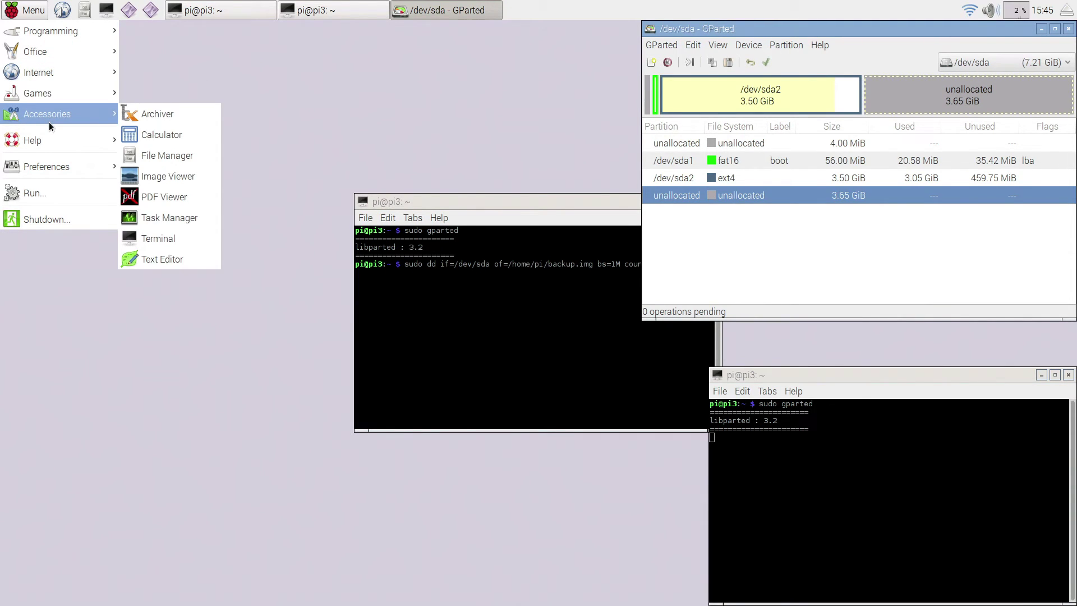
{"action": "left_click", "coordinate": [158, 139]}
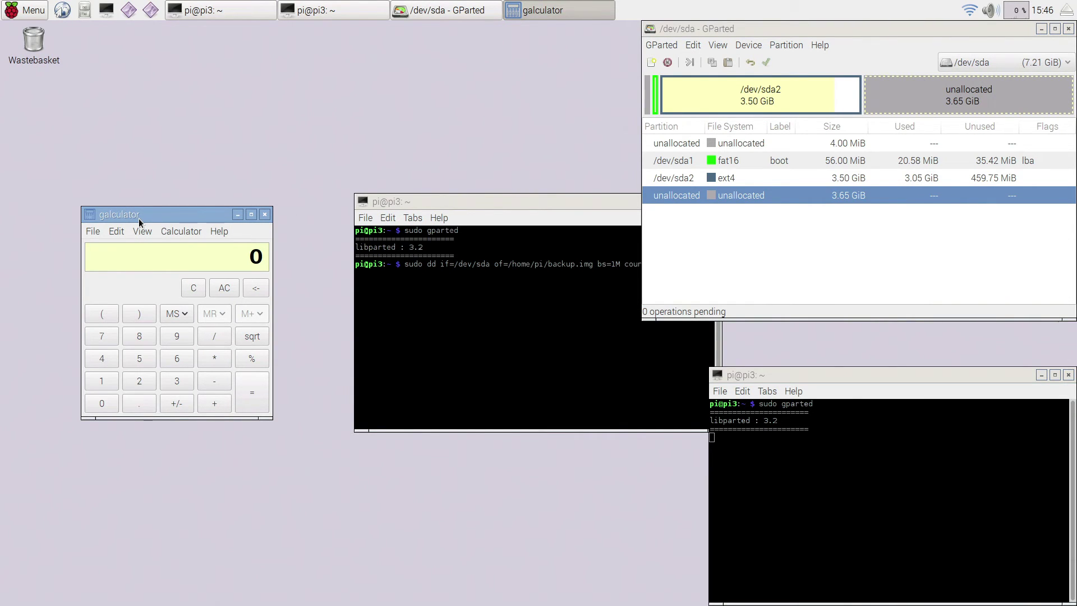
- Compute 3 + 1 = 4, then 4 × 1024 = 4096 for the dd count
{"action": "left_click", "coordinate": [177, 384]}
{"action": "left_click", "coordinate": [113, 386]}
{"action": "left_click", "coordinate": [257, 405]}
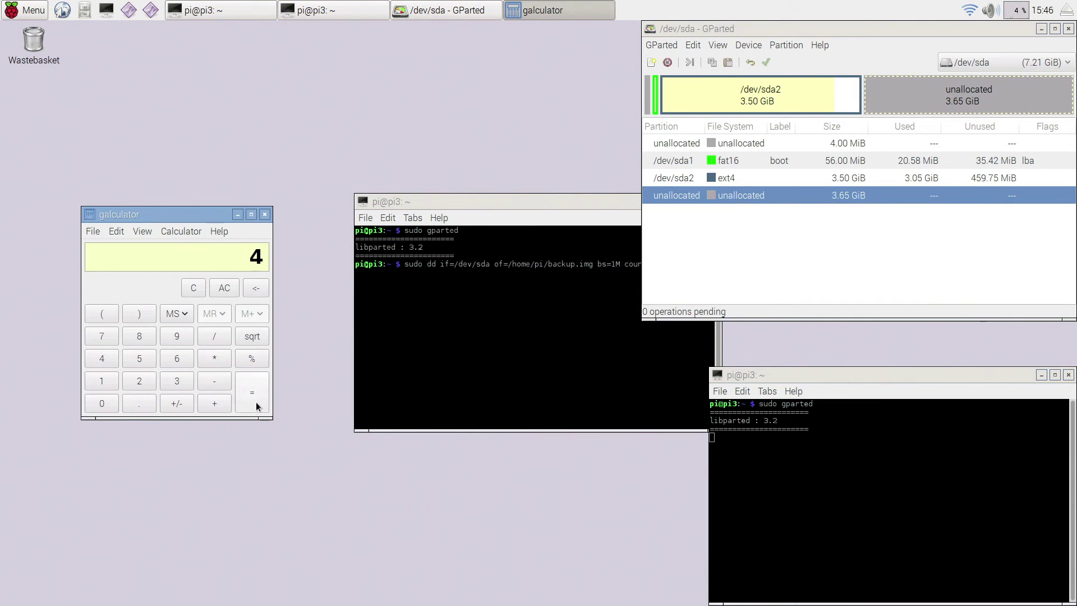
{"action": "left_click", "coordinate": [215, 362]}
{"action": "left_click", "coordinate": [109, 386]}
{"action": "left_click", "coordinate": [104, 407]}
{"action": "left_click", "coordinate": [142, 378]}
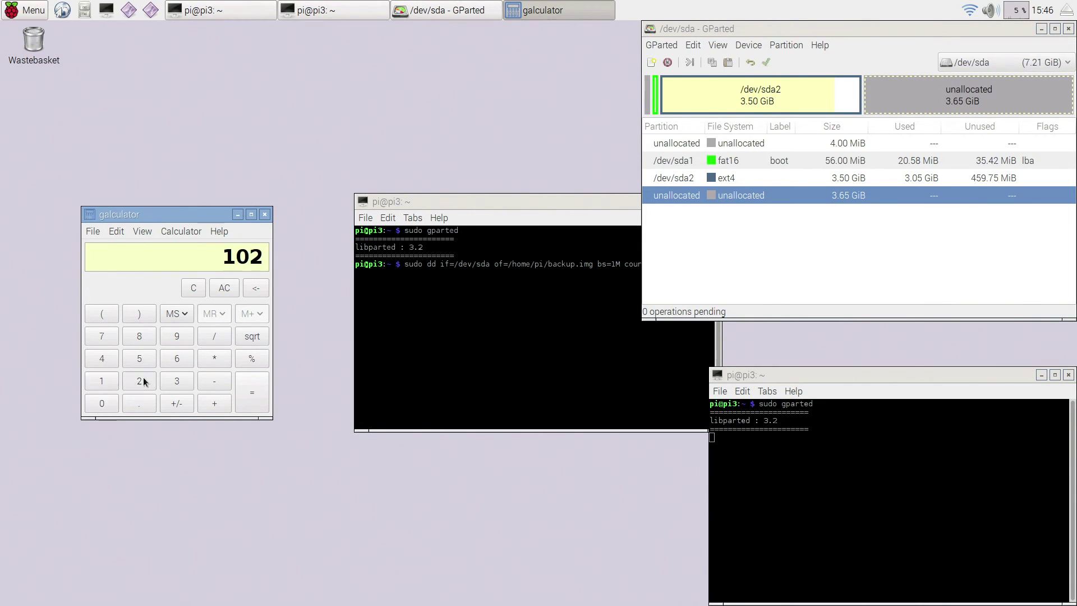
{"action": "left_click", "coordinate": [107, 361]}
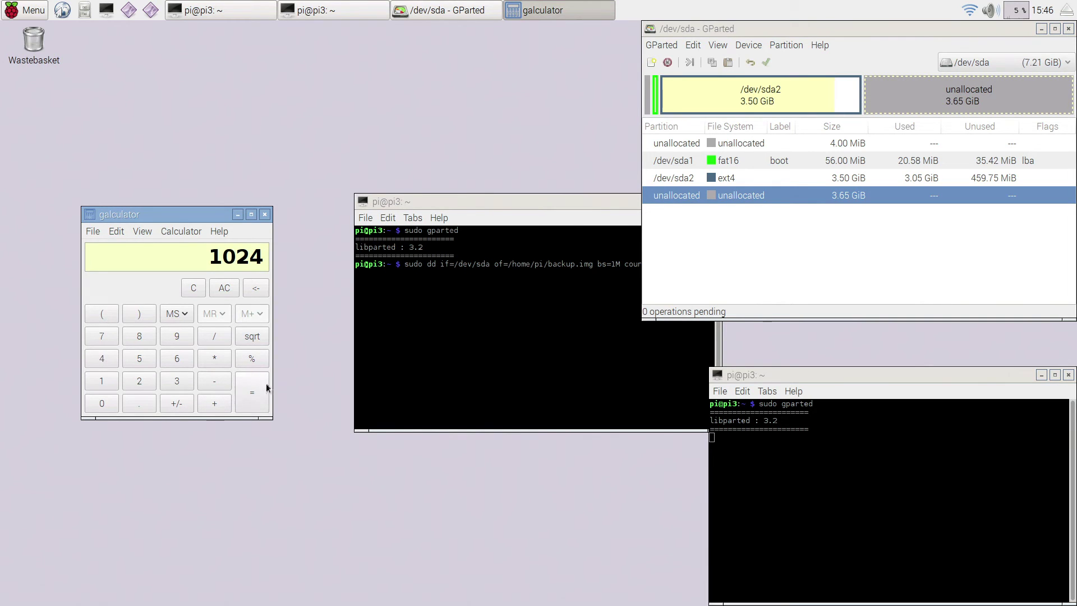
{"action": "left_click", "coordinate": [246, 390]}
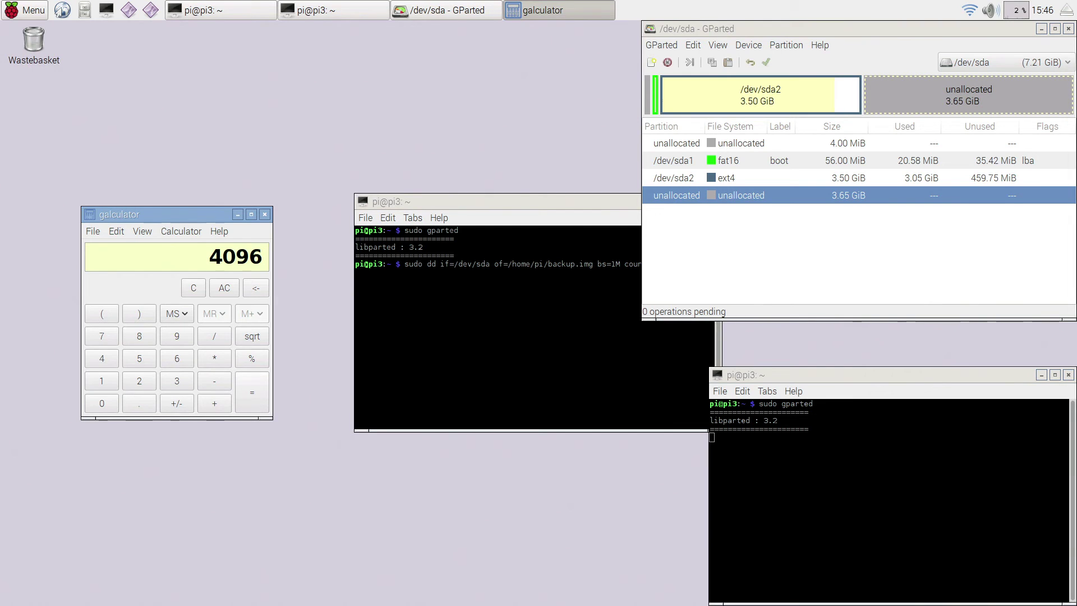
{"action": "left_click", "coordinate": [503, 205]}
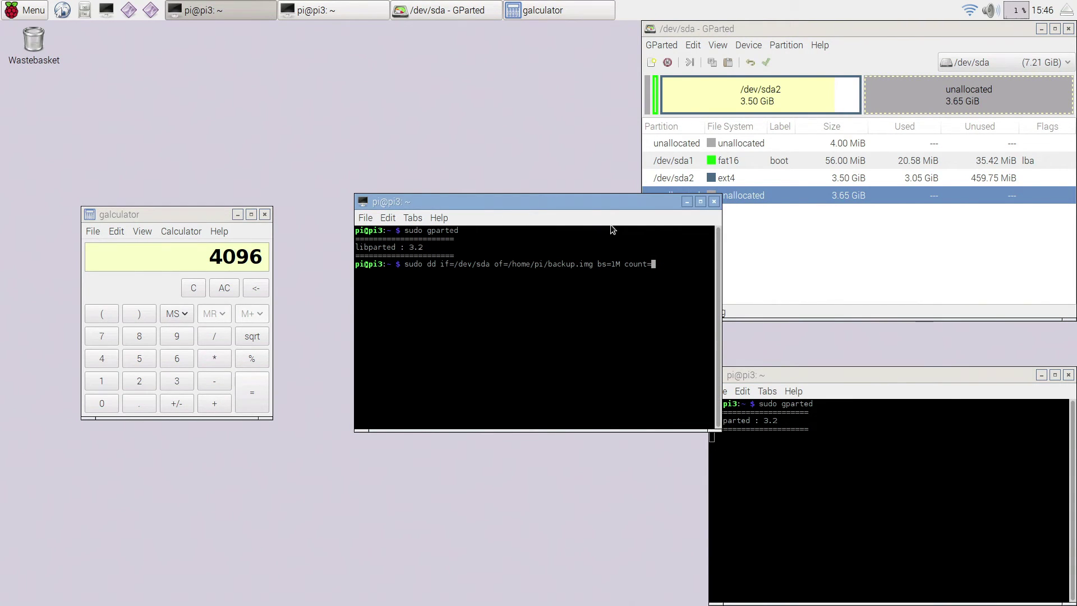
- Run dd with count=4096 to copy 4.3 GB of the card into backup.img, closing galculator
{"action": "type", "text": "096"}
{"action": "key", "text": "Return"}
{"action": "left_click", "coordinate": [266, 215]}
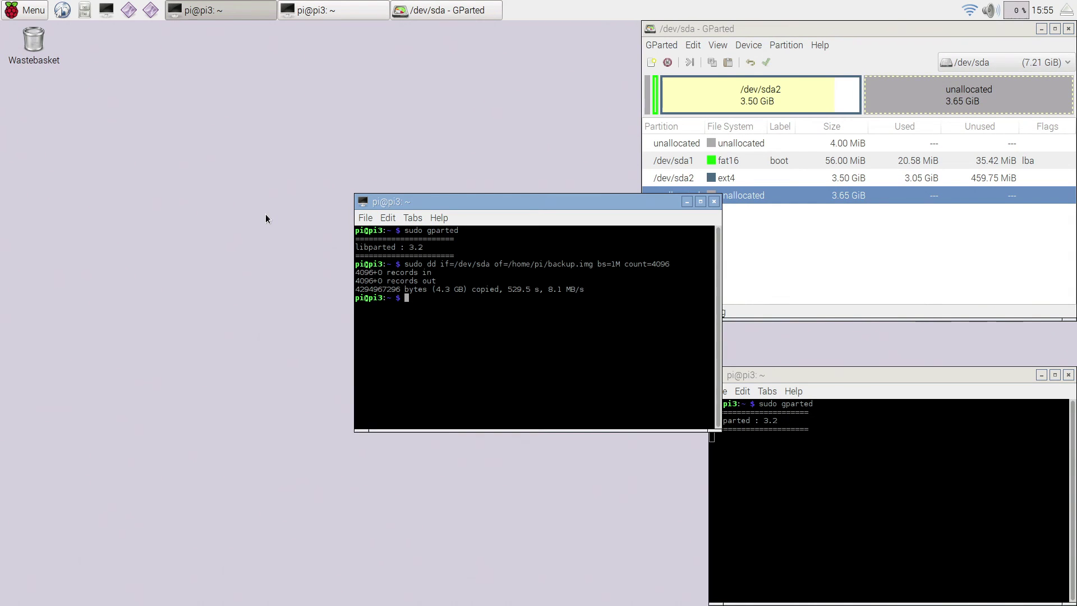
- Run ls -lh in the home folder and highlight the root-owned backup.img line showing 4.0G
{"action": "type", "text": "ls -lh"}
{"action": "key", "text": "Return"}
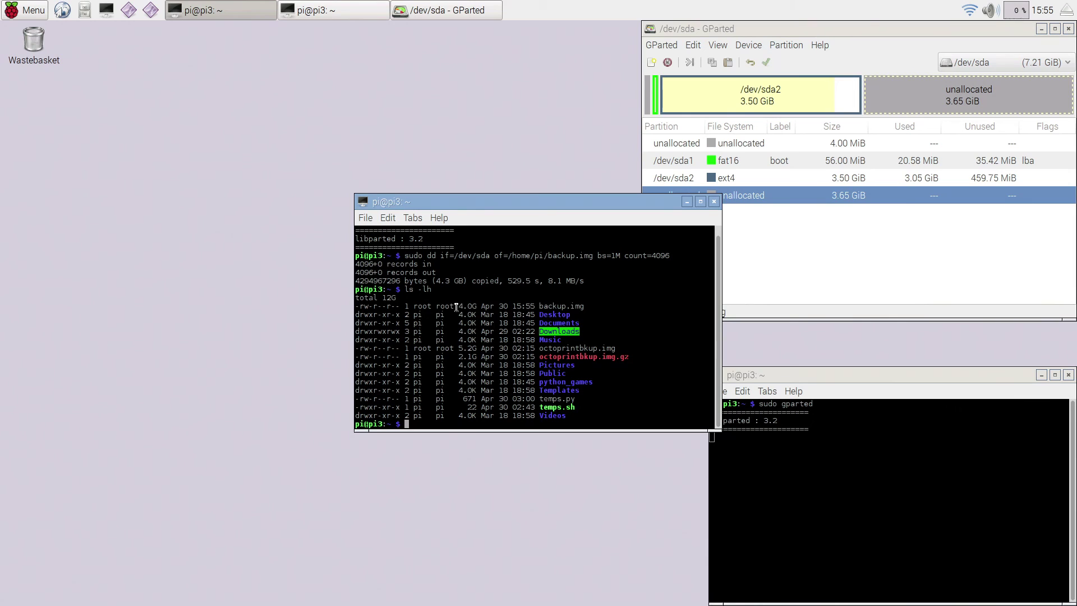
{"action": "left_click_drag", "start_coordinate": [456, 306], "coordinate": [587, 305]}
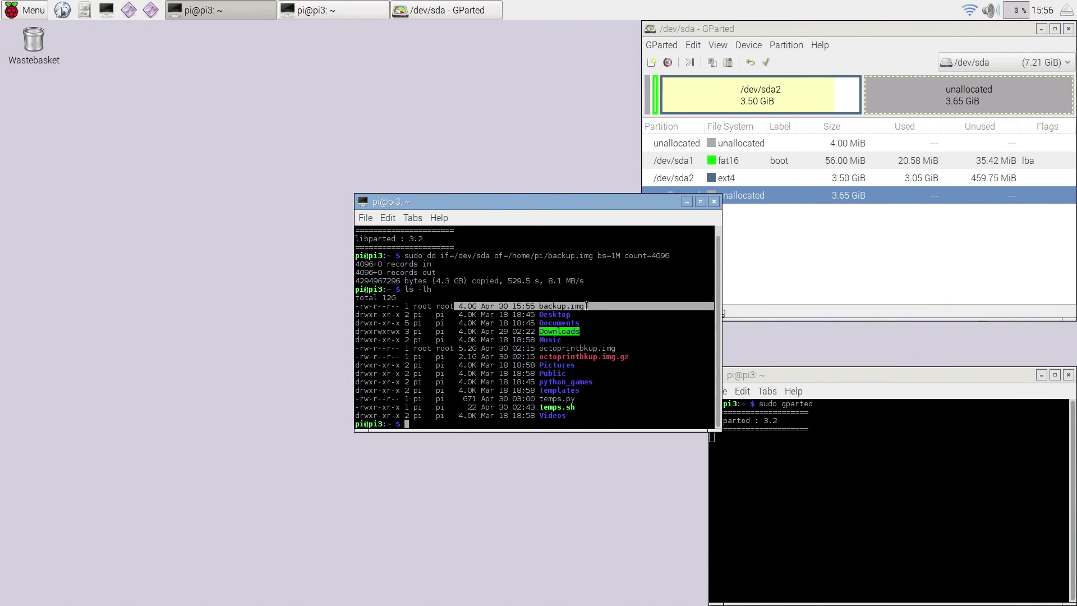
{"action": "left_click", "coordinate": [424, 424]}
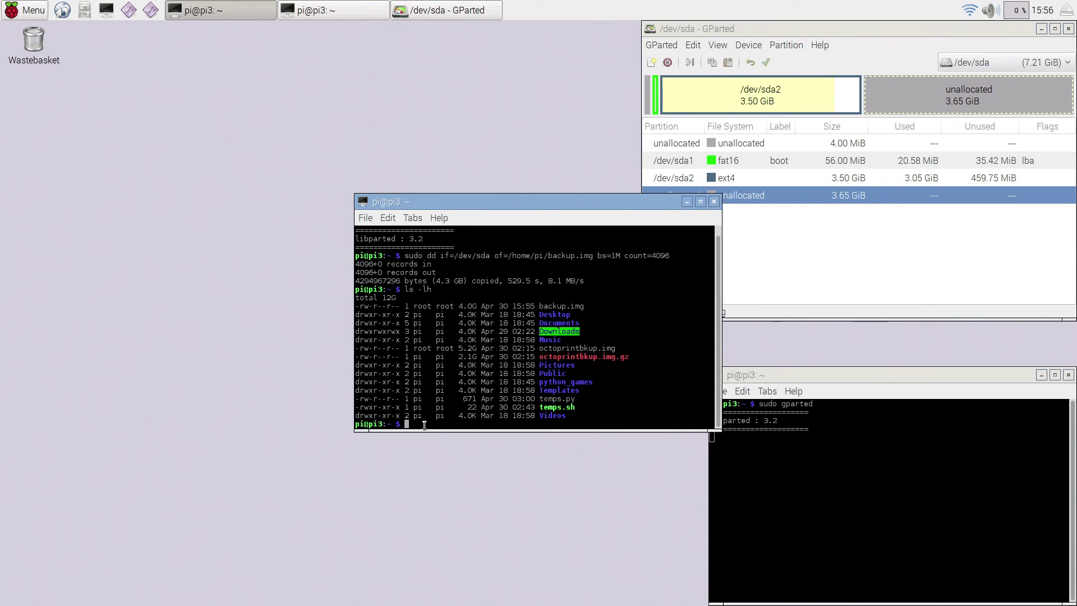